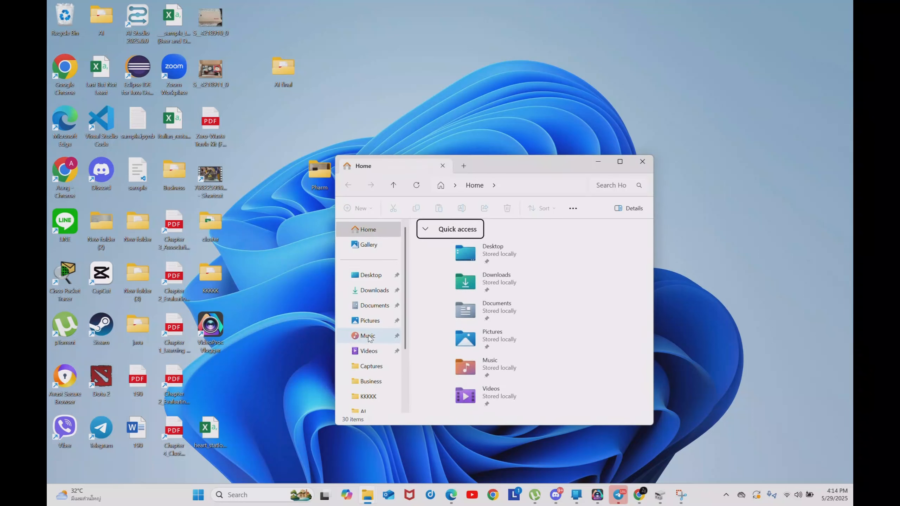
Show the computer's drives under This PC in the open File Explorer window.
{"action": "scroll", "coordinate": [369, 340], "scroll_direction": "down", "scroll_amount": 2}
{"action": "left_click", "coordinate": [374, 362]}
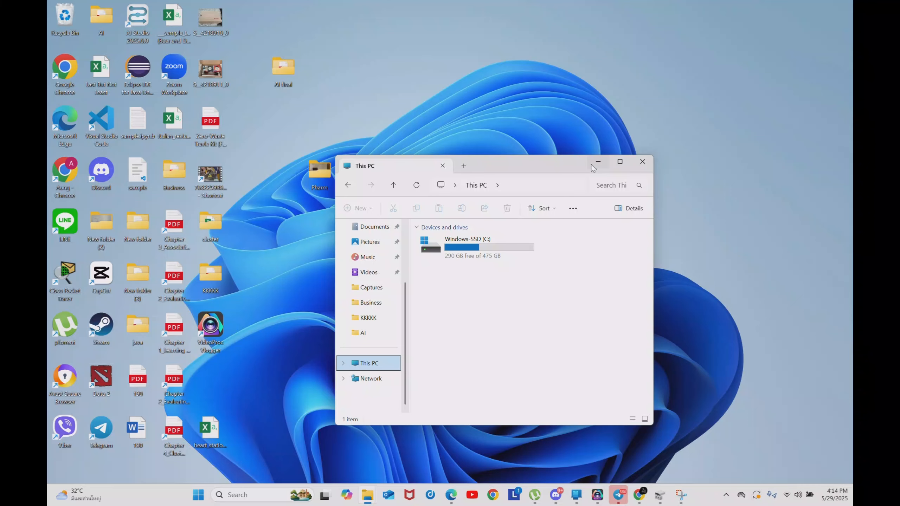
Open Disk Management by running diskmgmt.msc, and move its window toward the middle of the desktop.
{"action": "key", "text": "super+r"}
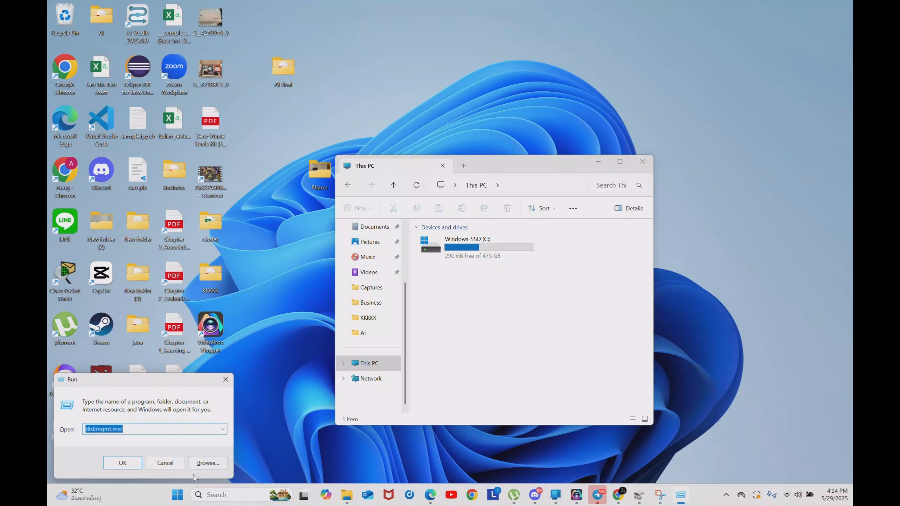
{"action": "left_click", "coordinate": [260, 434]}
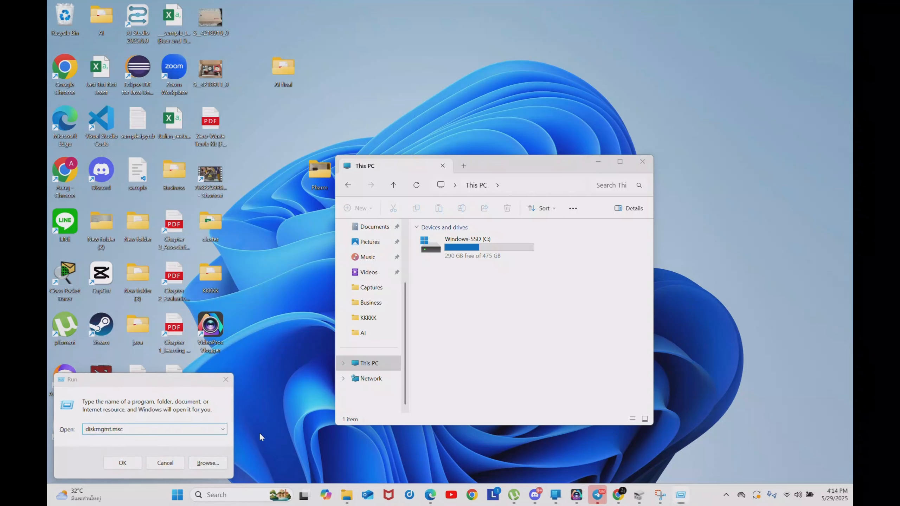
{"action": "right_click", "coordinate": [182, 486]}
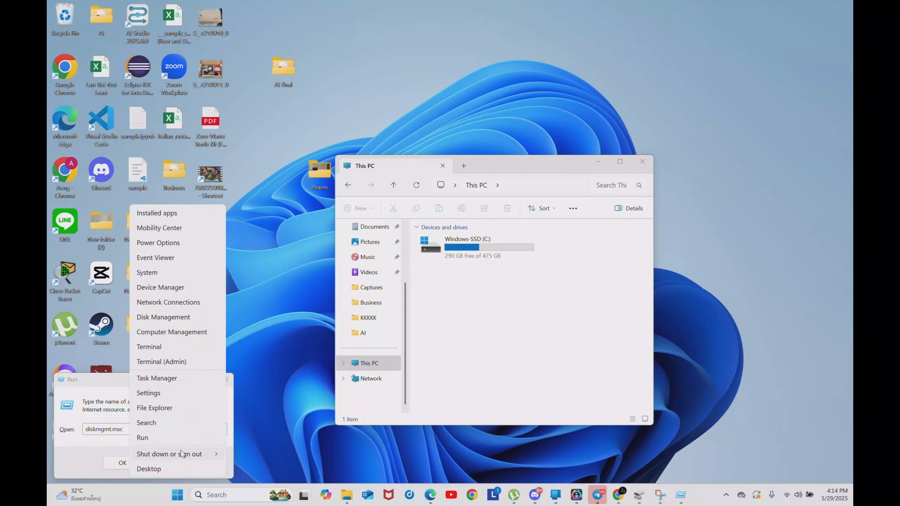
{"action": "left_click", "coordinate": [180, 439]}
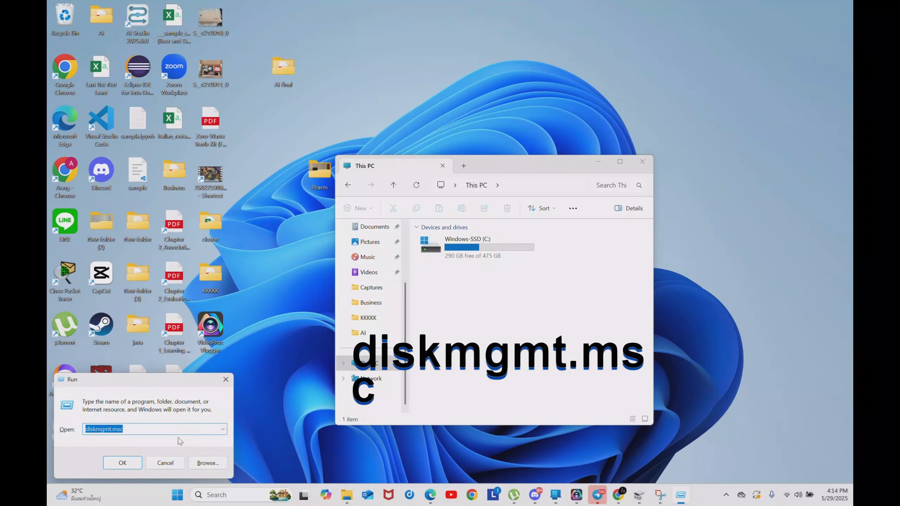
{"action": "type", "text": "di"}
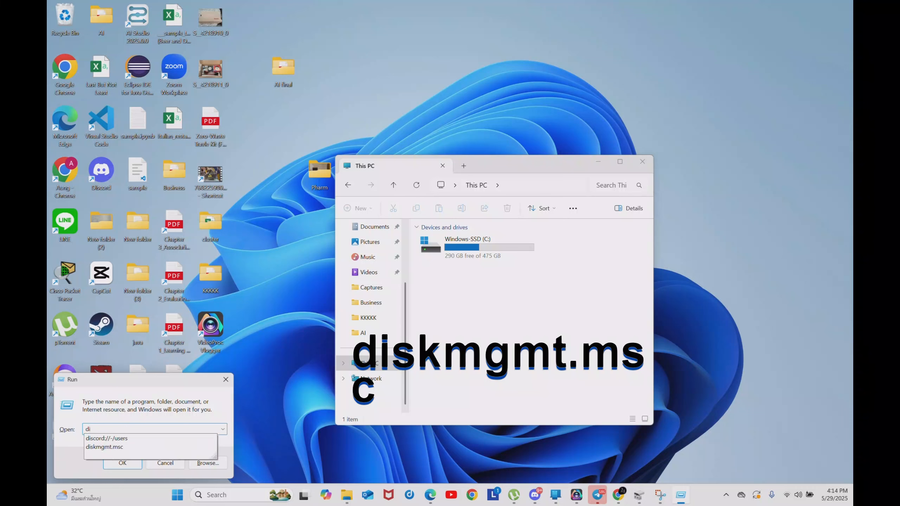
{"action": "type", "text": "skmg"}
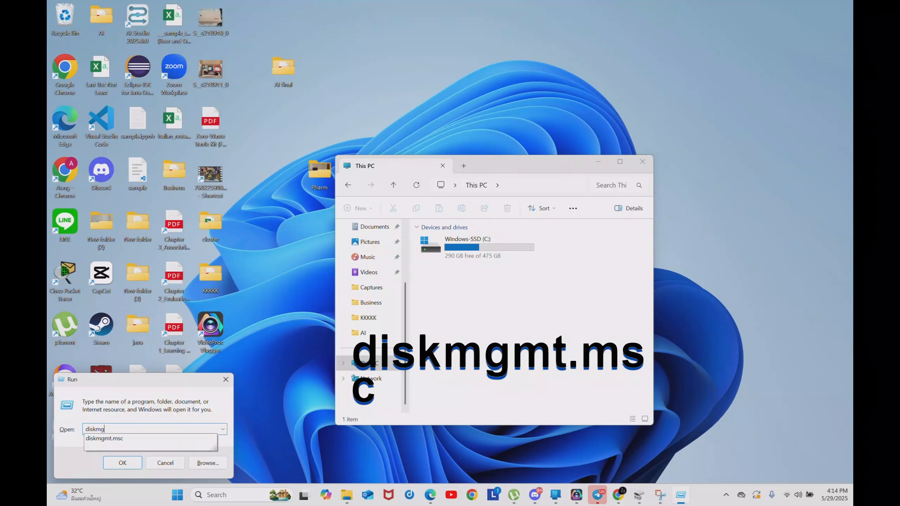
{"action": "type", "text": "mt.msc"}
{"action": "key", "text": "Return"}
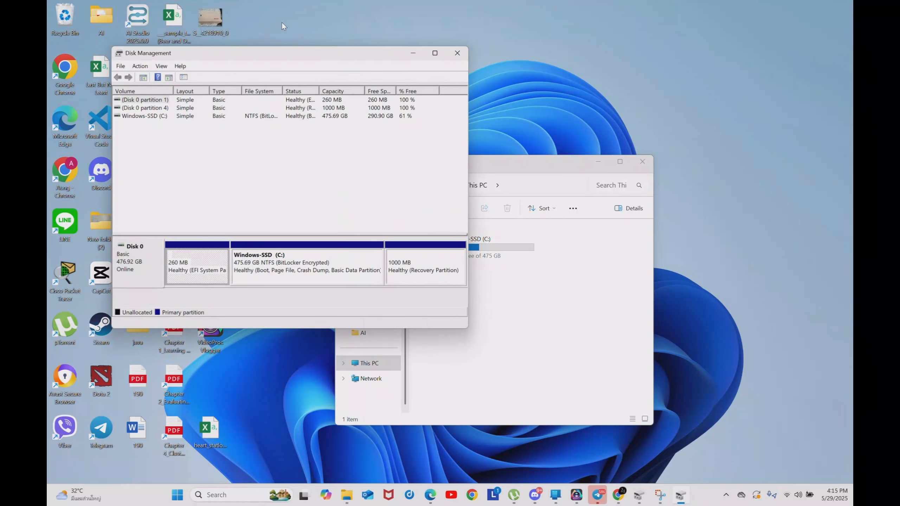
{"action": "left_click_drag", "start_coordinate": [290, 55], "coordinate": [451, 88]}
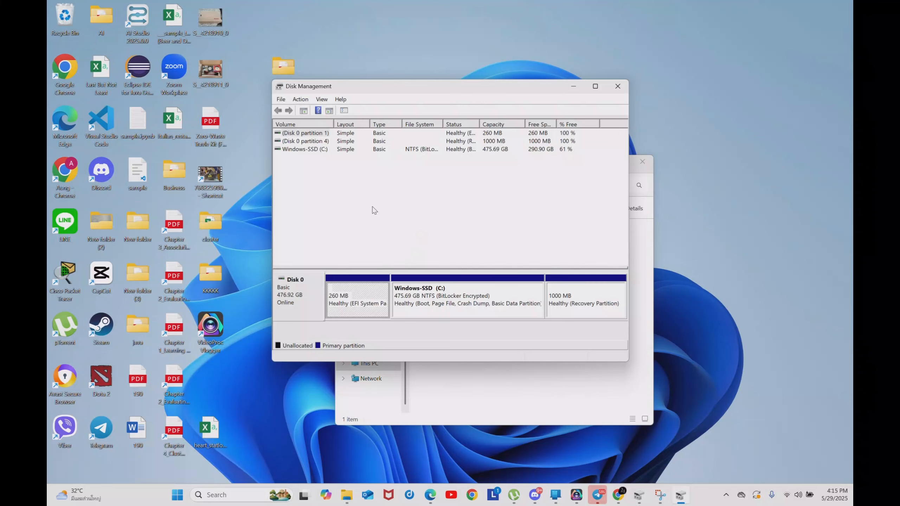
Examine the EFI system, Windows-SSD (C:) and recovery partitions of Disk 0.
{"action": "left_click", "coordinate": [365, 311]}
{"action": "left_click", "coordinate": [459, 310]}
{"action": "left_click", "coordinate": [563, 311]}
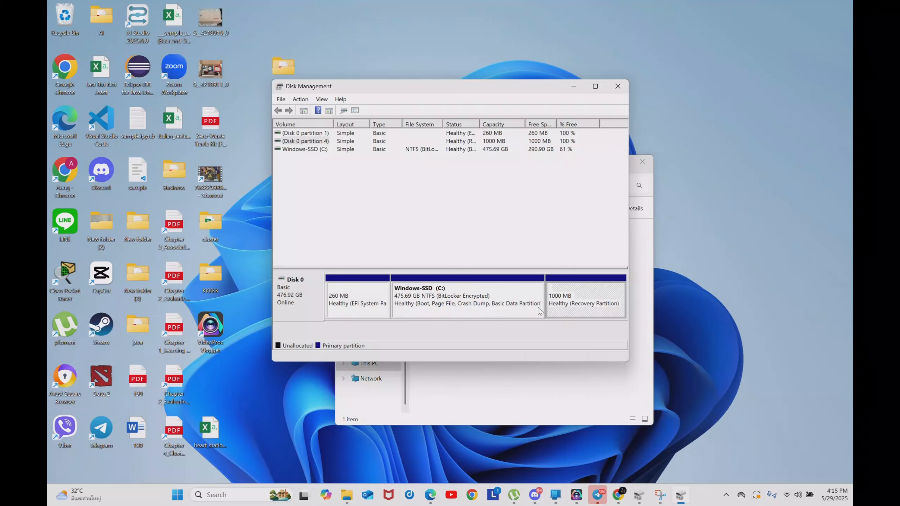
{"action": "left_click", "coordinate": [438, 308]}
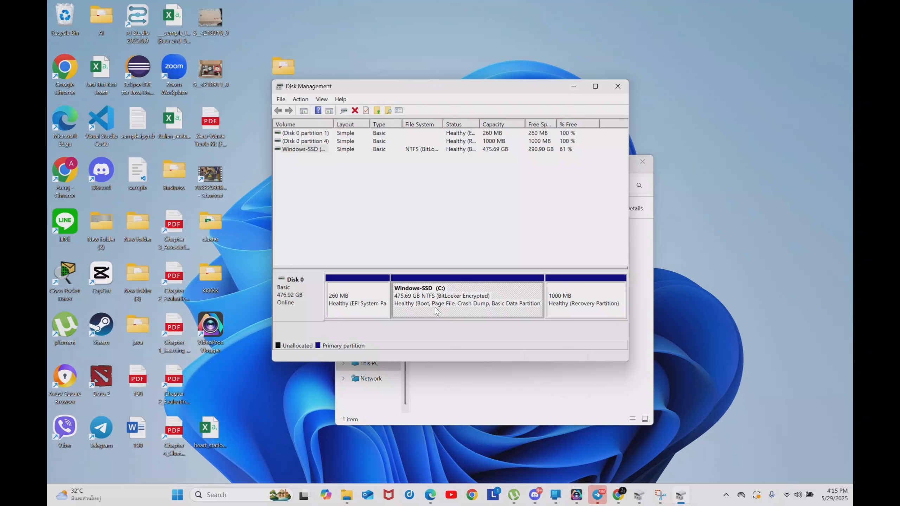
{"action": "left_click", "coordinate": [351, 307]}
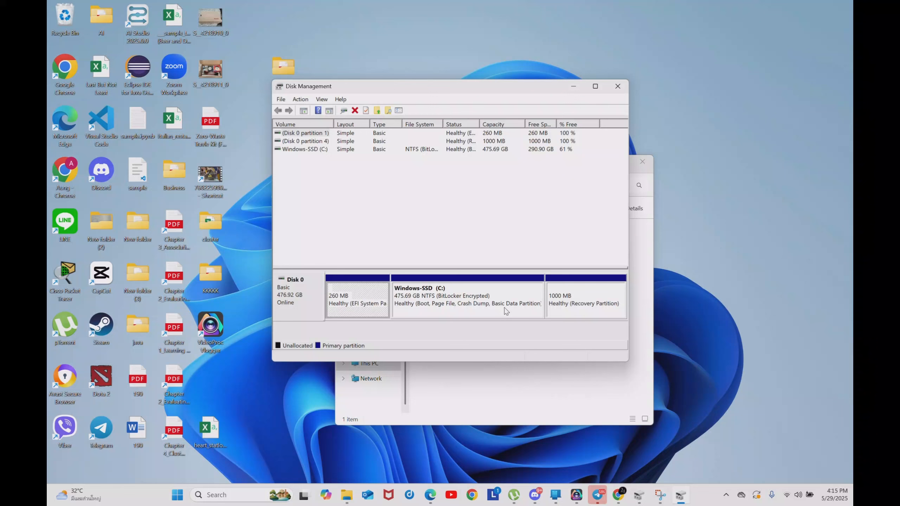
{"action": "left_click", "coordinate": [480, 311]}
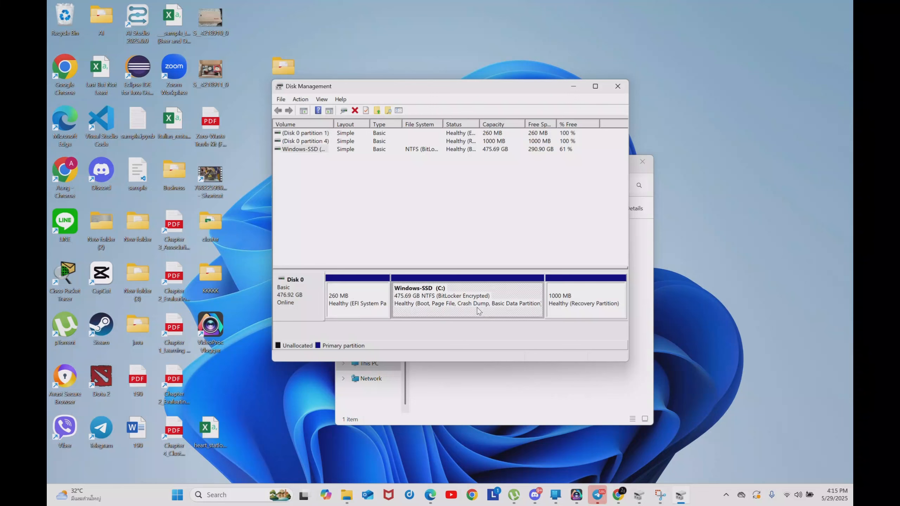
Shrink the Windows-SSD (C:) volume by 6000 MB.
{"action": "right_click", "coordinate": [466, 309]}
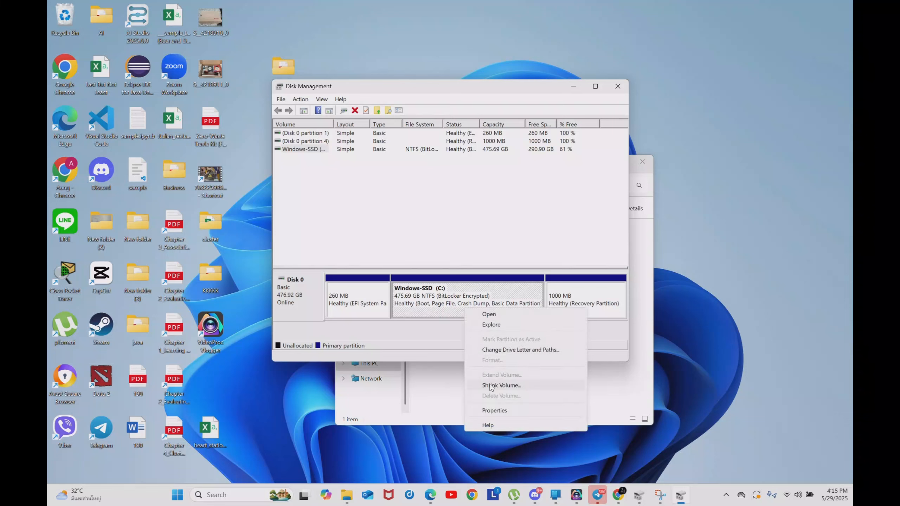
{"action": "left_click", "coordinate": [500, 385]}
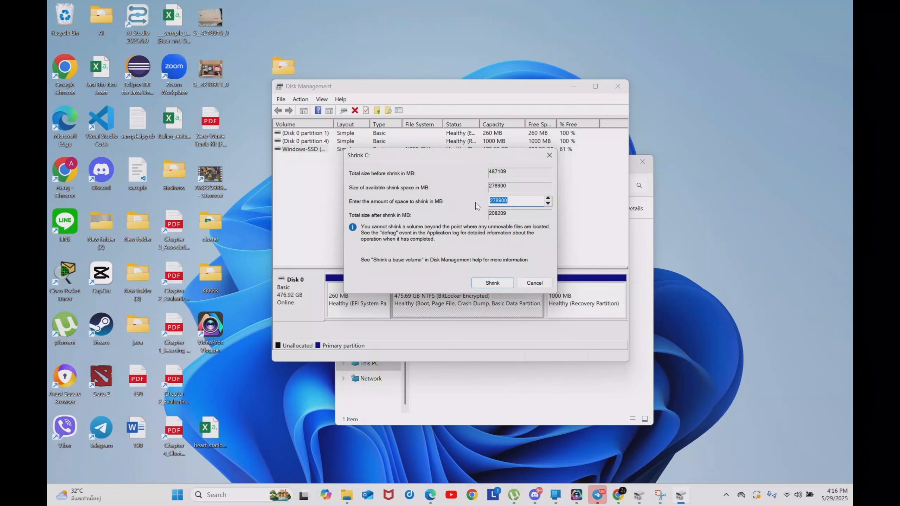
{"action": "type", "text": "6000"}
{"action": "left_click", "coordinate": [503, 282]}
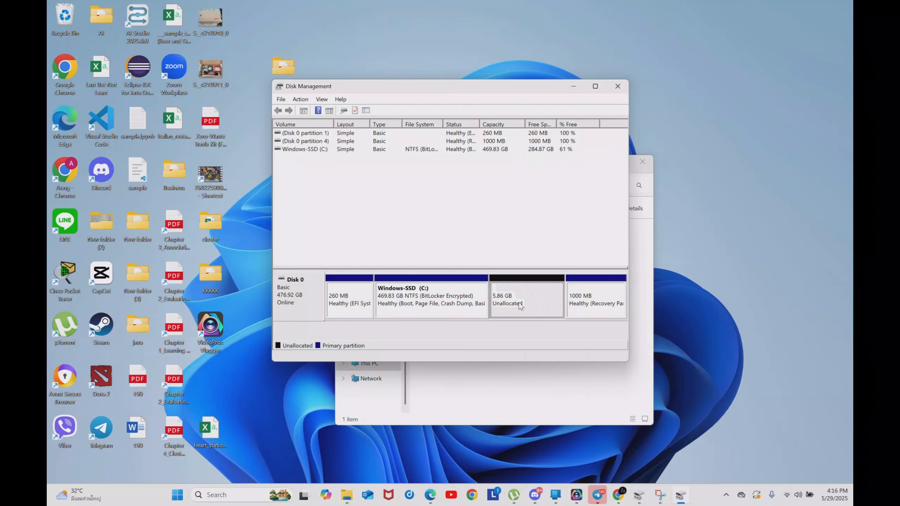
Start a new simple volume in the unallocated space of Disk 0, with a size of 5999 MB and drive letter D.
{"action": "right_click", "coordinate": [521, 306]}
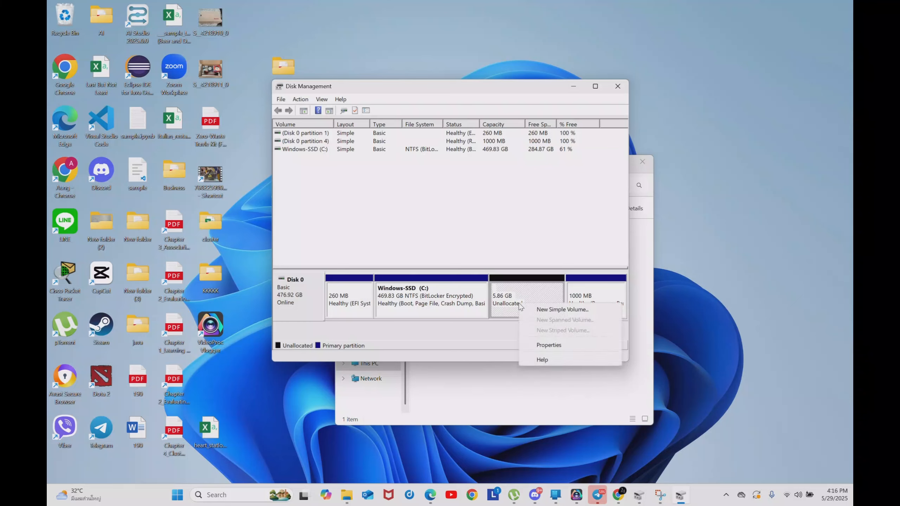
{"action": "left_click", "coordinate": [541, 310]}
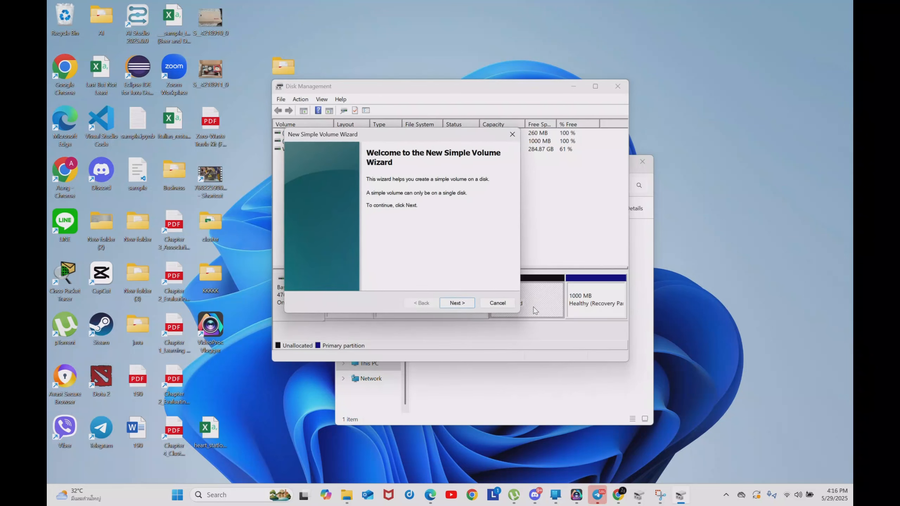
{"action": "left_click", "coordinate": [465, 306]}
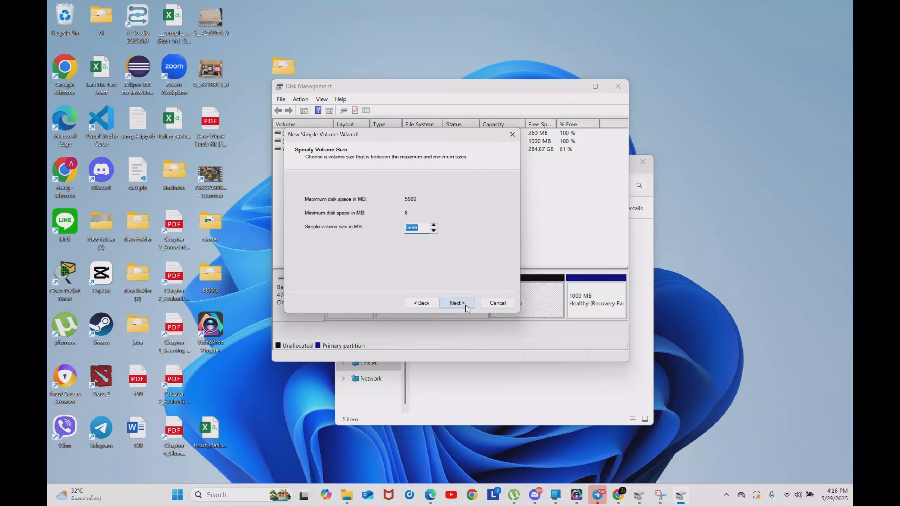
{"action": "left_click", "coordinate": [465, 305]}
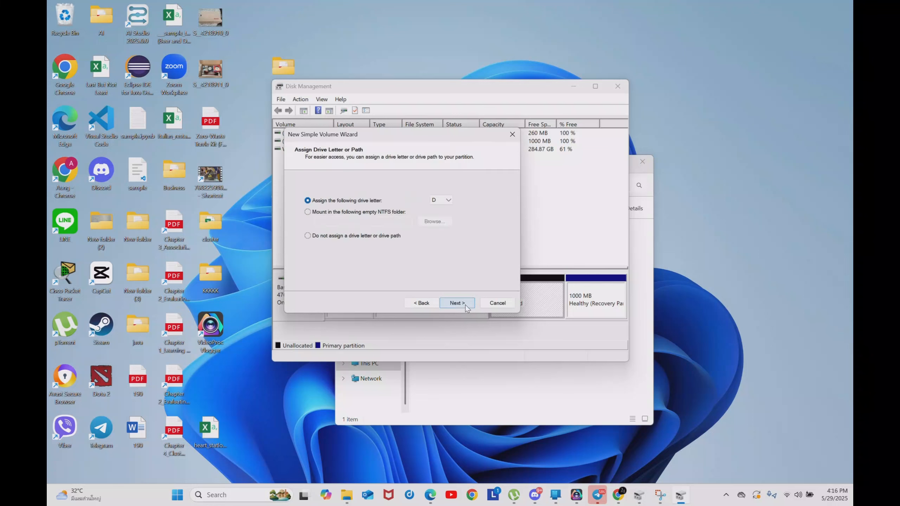
{"action": "left_click", "coordinate": [432, 203]}
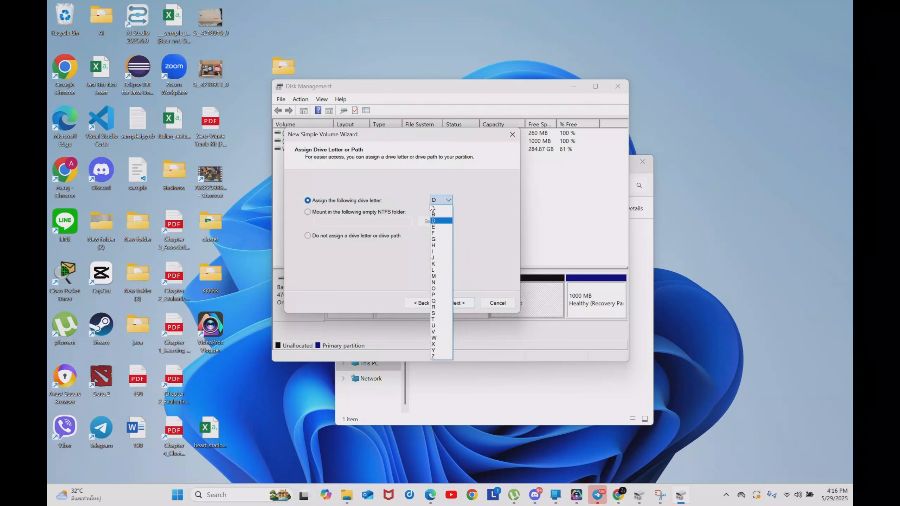
{"action": "left_click", "coordinate": [438, 222]}
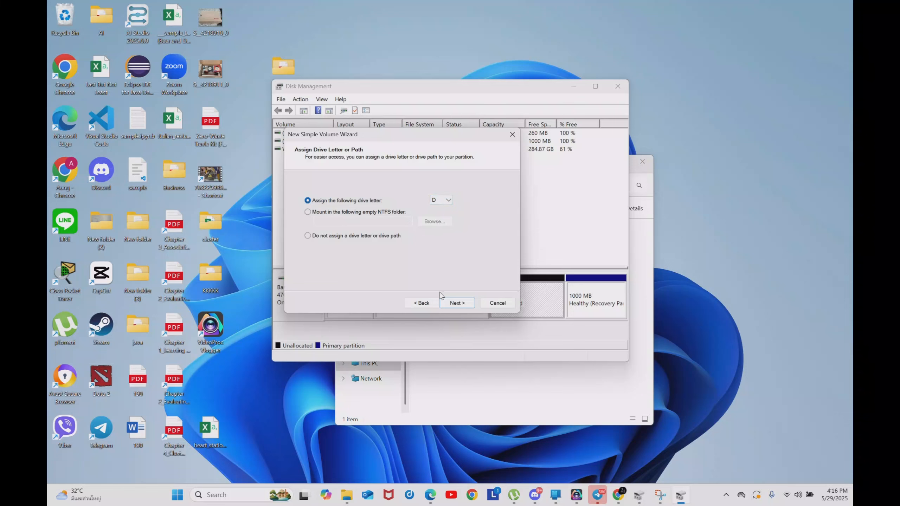
{"action": "left_click", "coordinate": [463, 302]}
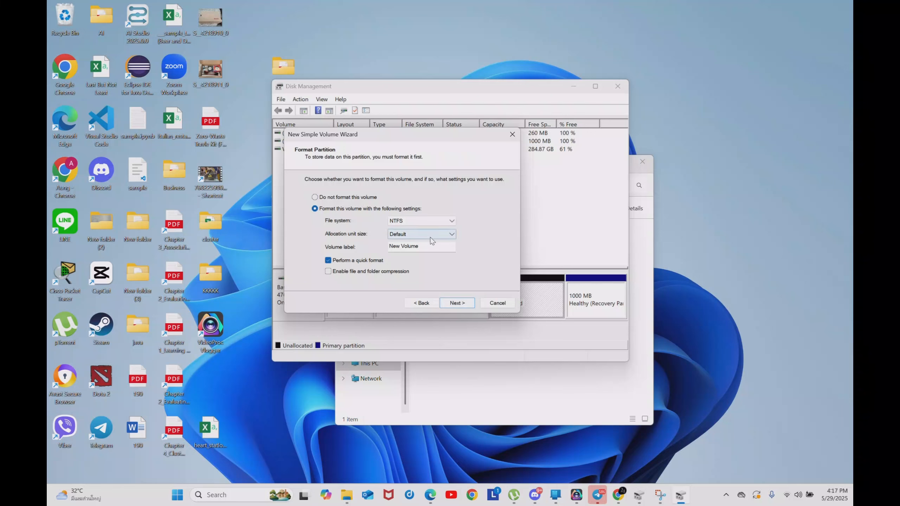
Format the new volume as NTFS with default allocation unit size, label New Volume and quick format, and finish creating it.
{"action": "left_click", "coordinate": [428, 224]}
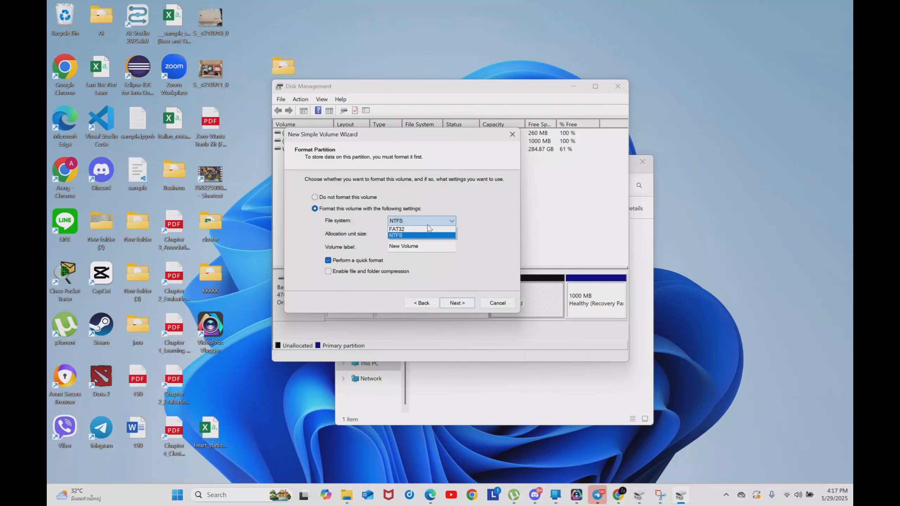
{"action": "left_click", "coordinate": [405, 237]}
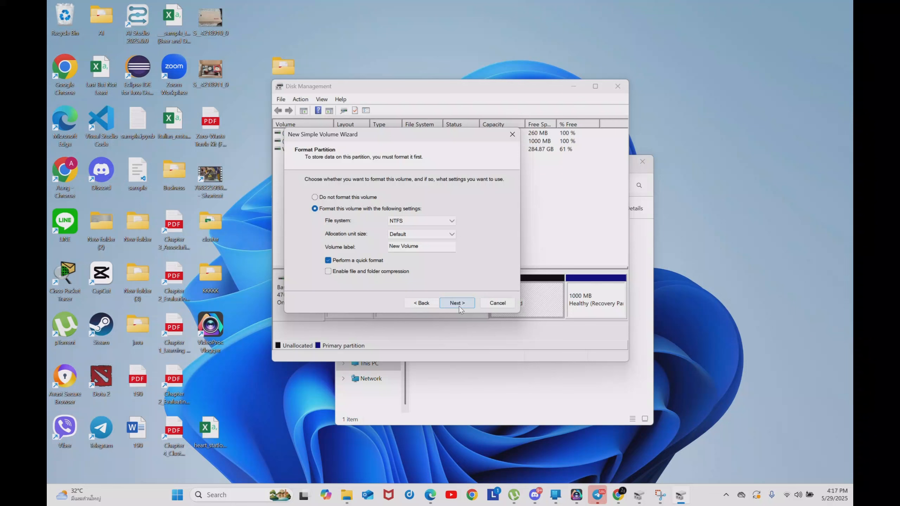
{"action": "left_click", "coordinate": [458, 303]}
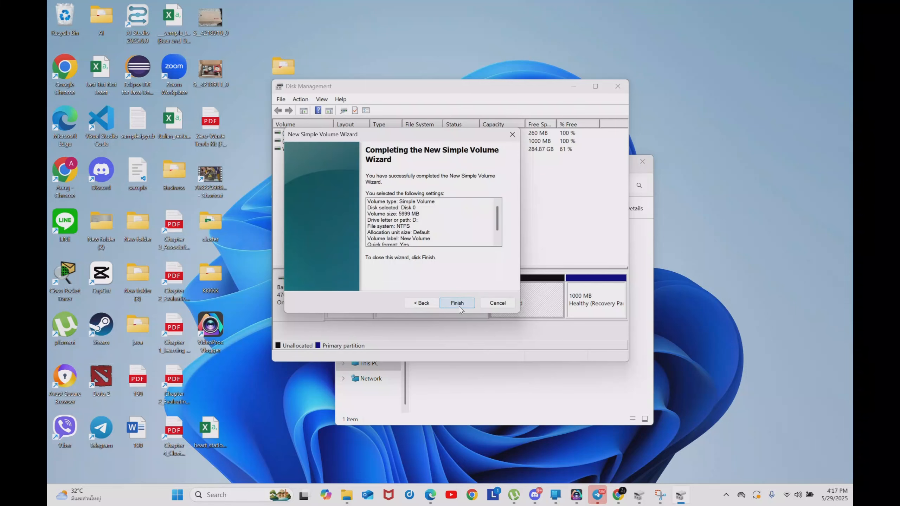
{"action": "left_click", "coordinate": [458, 304]}
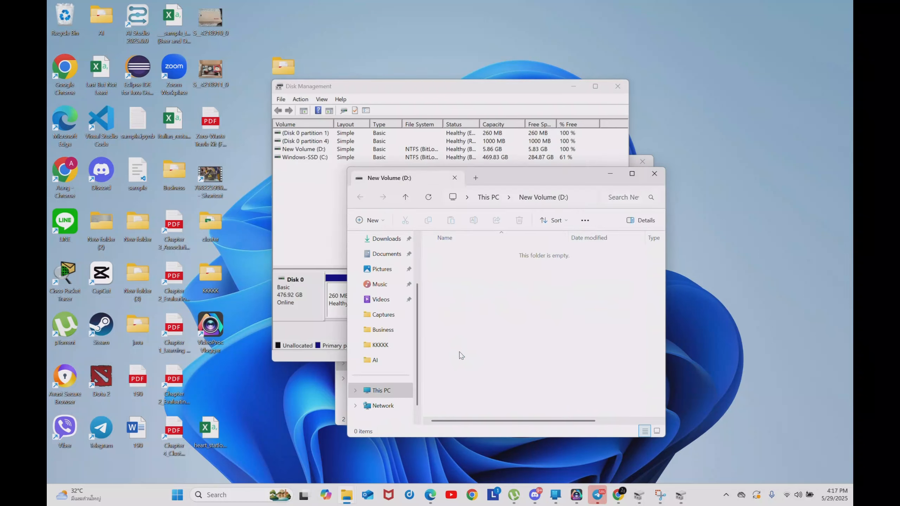
Close the New Volume (D:) window, Disk Management and the This PC window.
{"action": "left_click", "coordinate": [654, 173]}
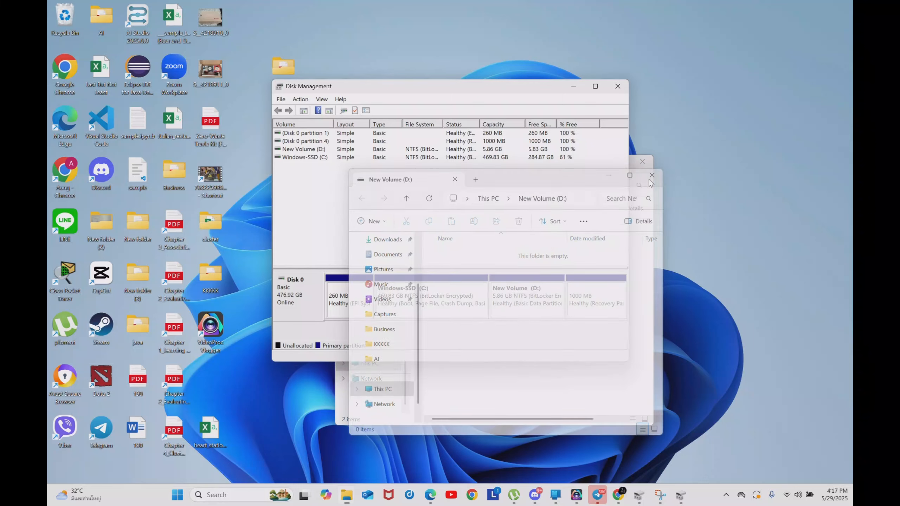
{"action": "left_click", "coordinate": [617, 86]}
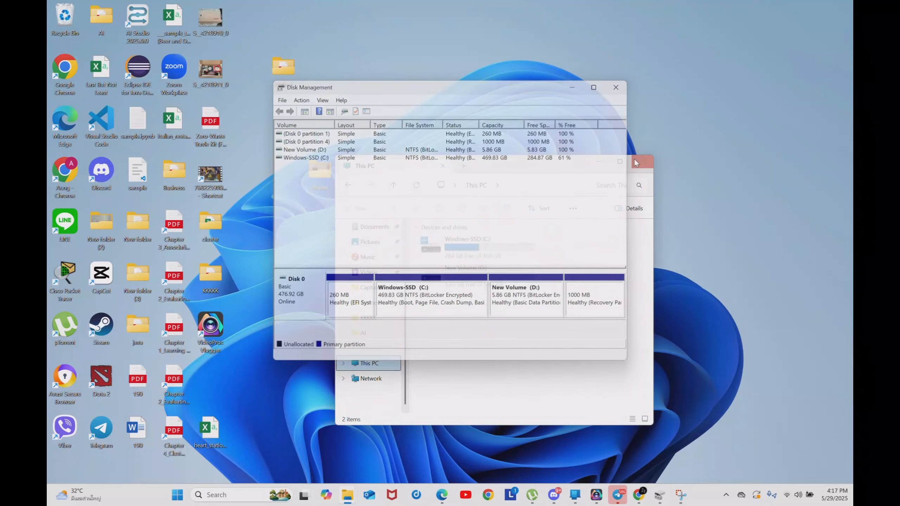
{"action": "left_click", "coordinate": [642, 162]}
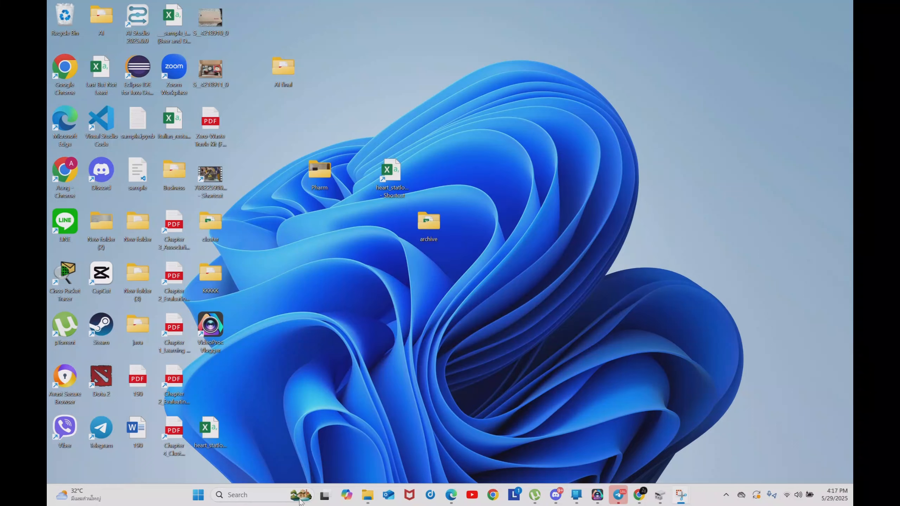
Check New Volume (D:) by opening it from This PC in File Explorer, and close the window.
{"action": "left_click", "coordinate": [367, 495]}
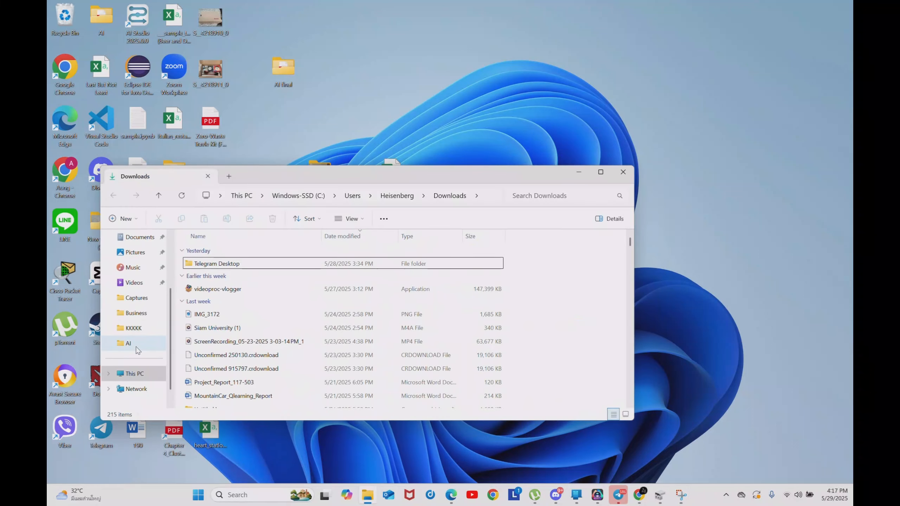
{"action": "left_click", "coordinate": [141, 373]}
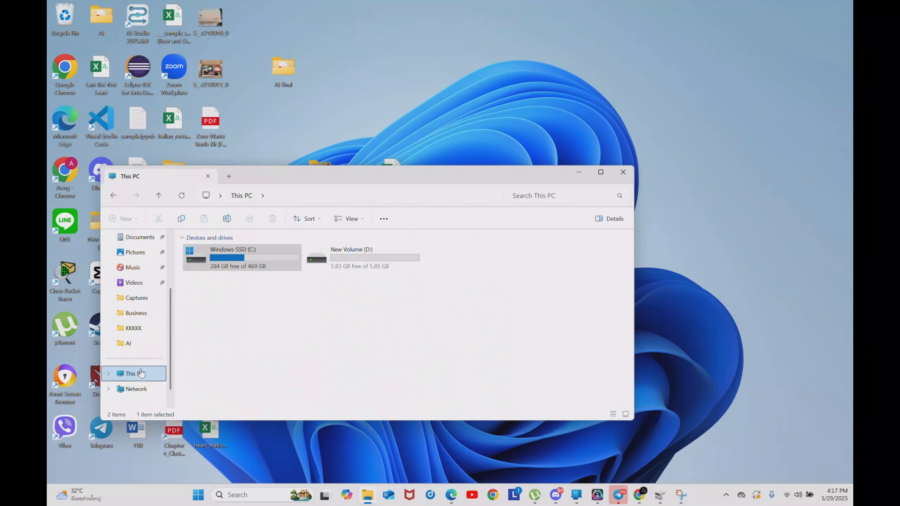
{"action": "double_click", "coordinate": [386, 268]}
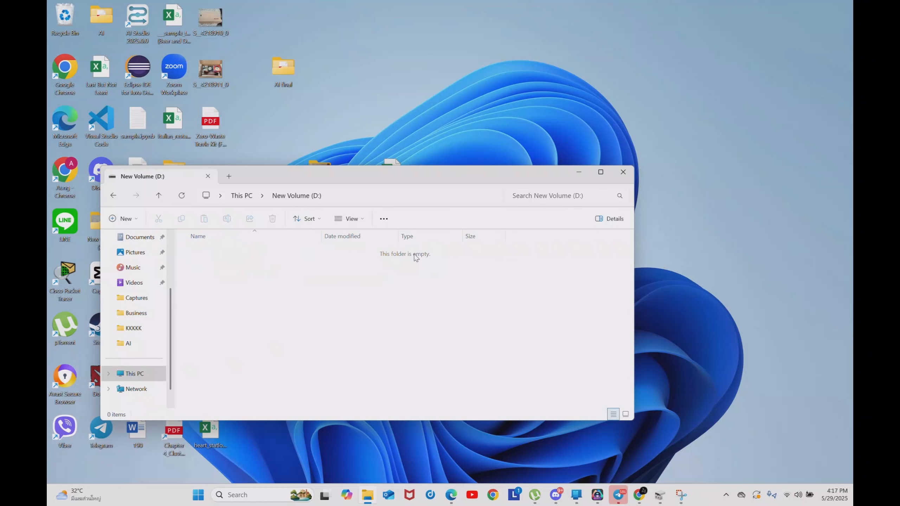
{"action": "left_click", "coordinate": [623, 173]}
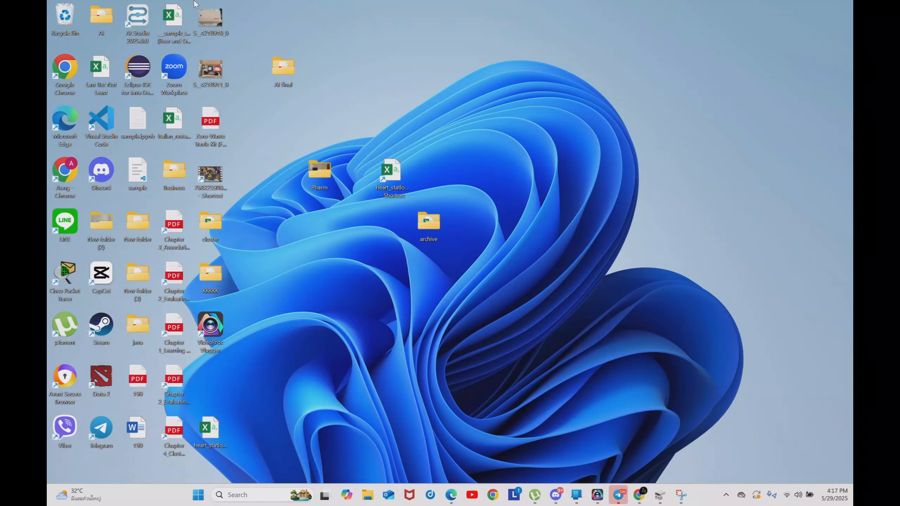